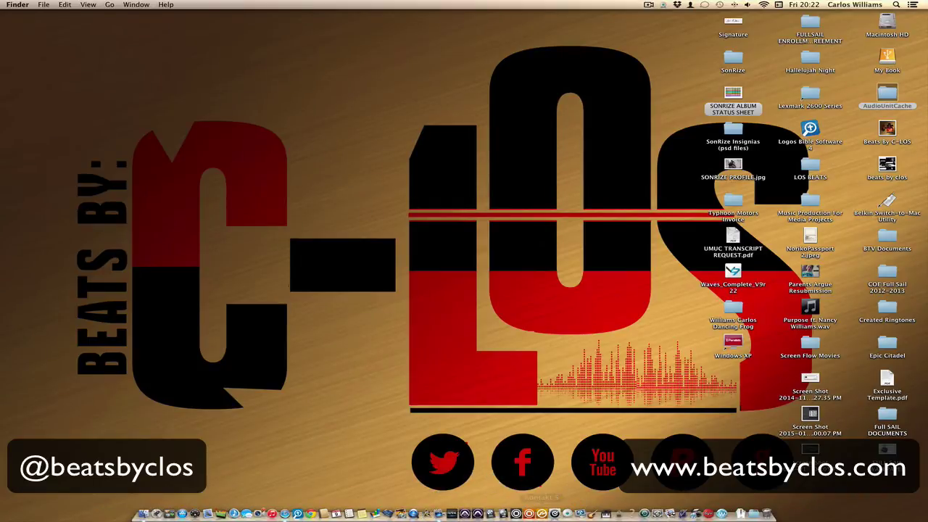
Step: Quick Look the desktop screenshot, then close both screenshot previews
{"action": "left_click", "coordinate": [810, 415]}
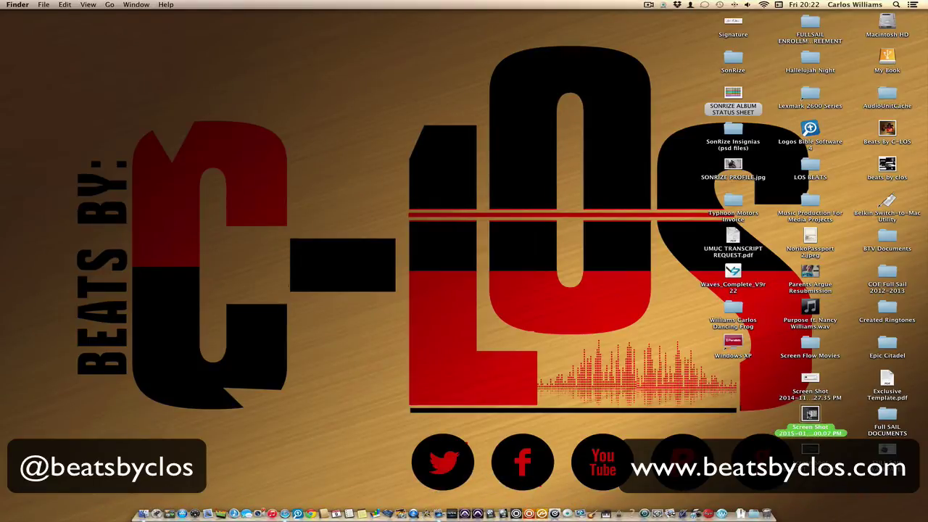
{"action": "key", "text": "space"}
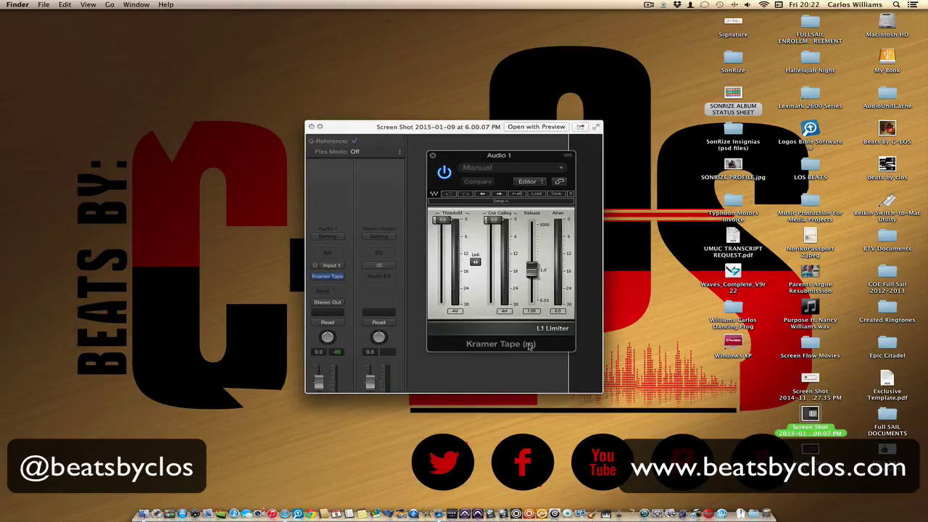
{"action": "left_click_drag", "start_coordinate": [537, 344], "coordinate": [490, 351]}
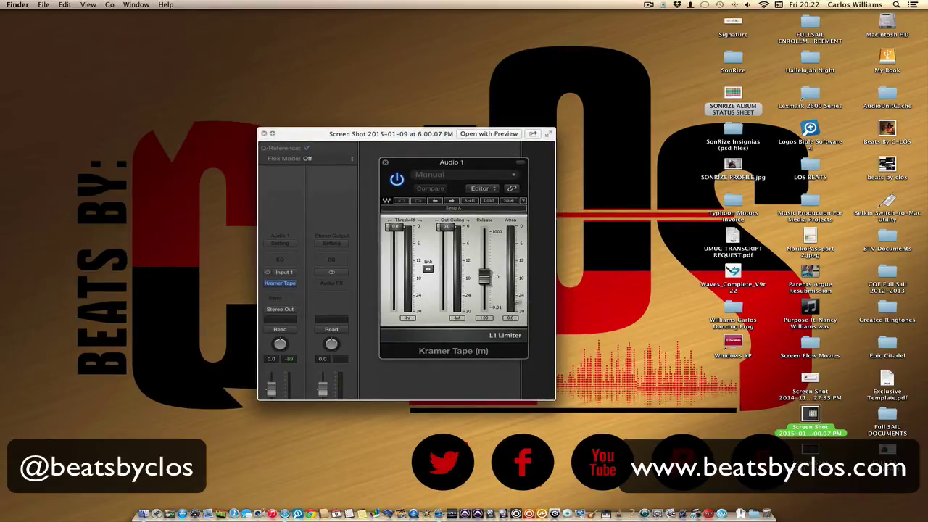
{"action": "left_click", "coordinate": [264, 135]}
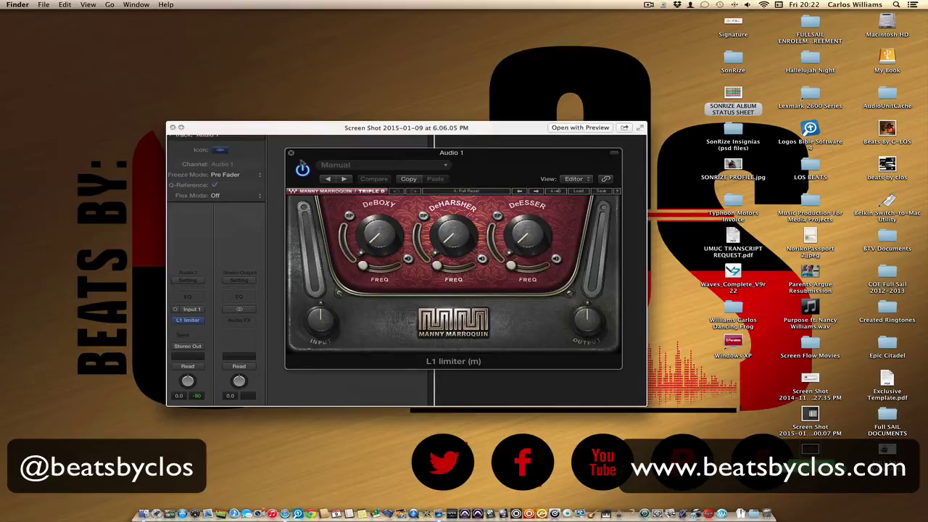
{"action": "left_click", "coordinate": [174, 127]}
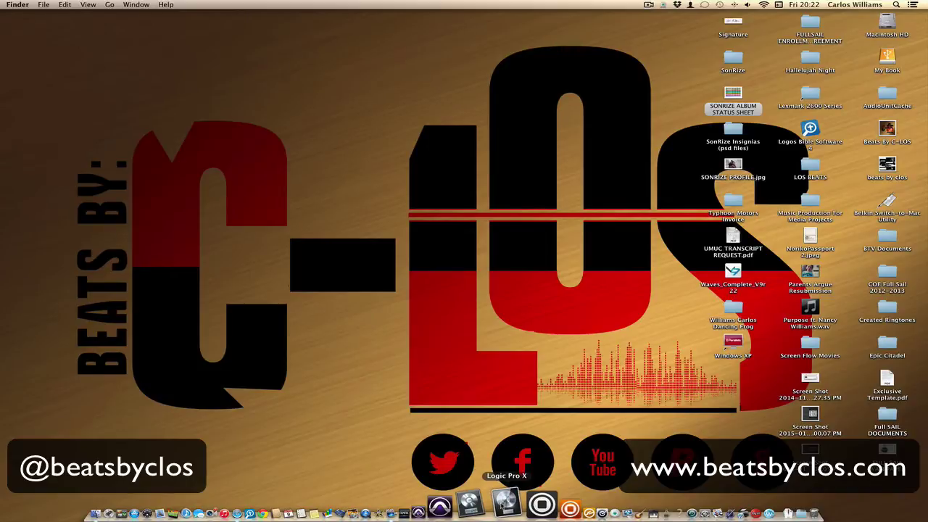
Step: Reveal the hidden Library entry in Finder's Go menu with Option and open it
{"action": "left_click", "coordinate": [110, 4]}
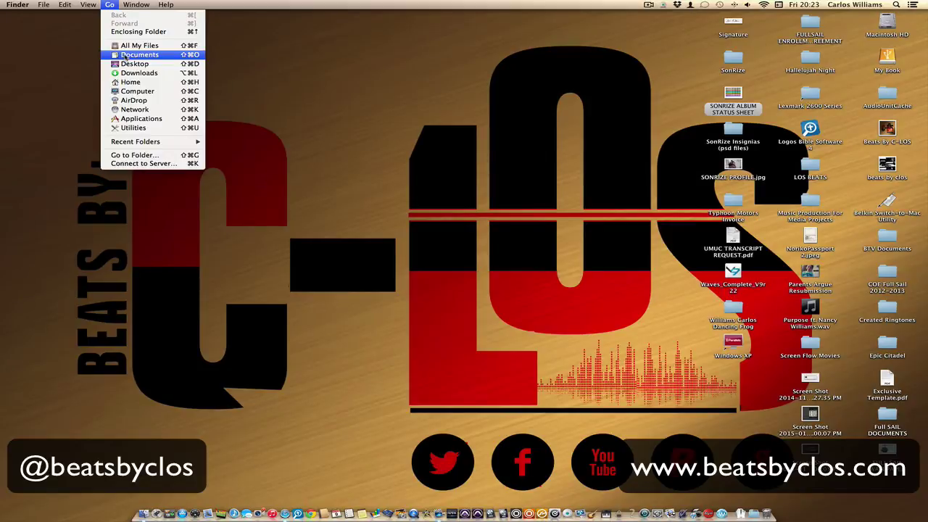
{"action": "key", "text": "alt"}
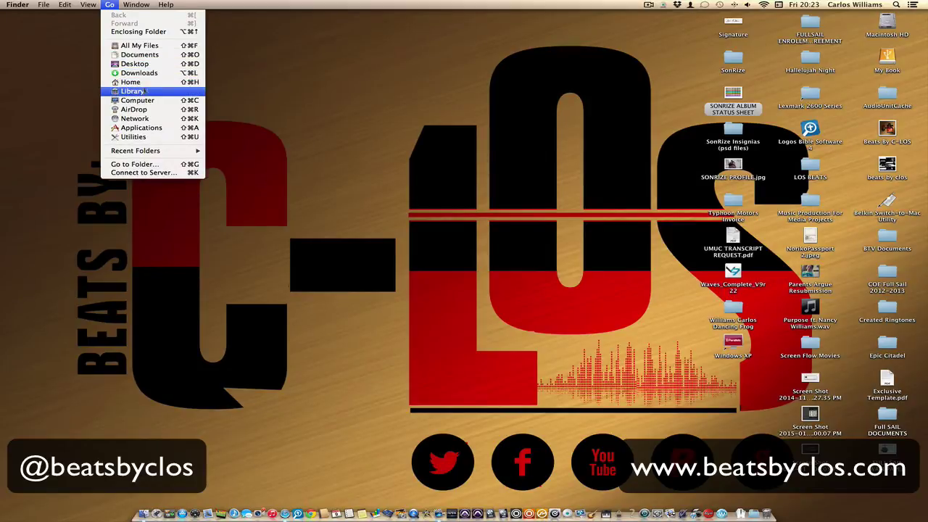
{"action": "mouse_move", "coordinate": [88, 5]}
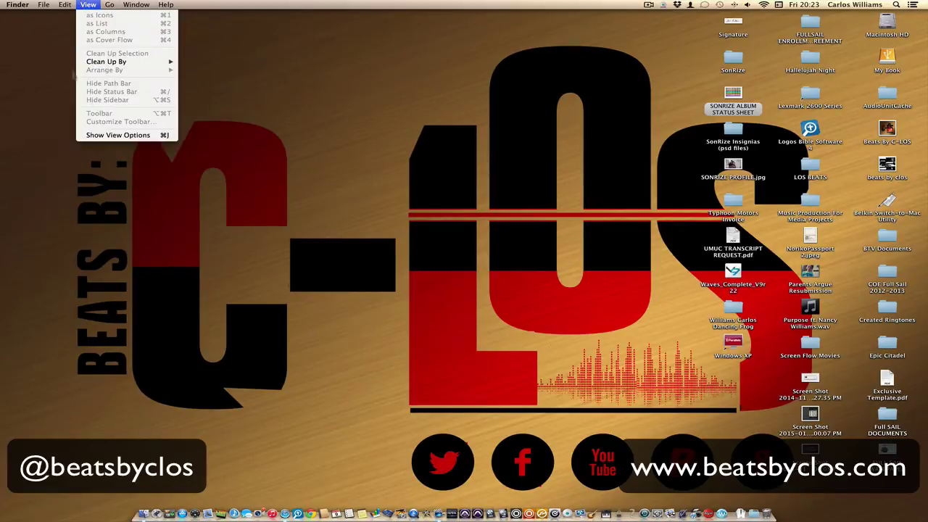
{"action": "left_click", "coordinate": [290, 118]}
{"action": "left_click", "coordinate": [110, 5]}
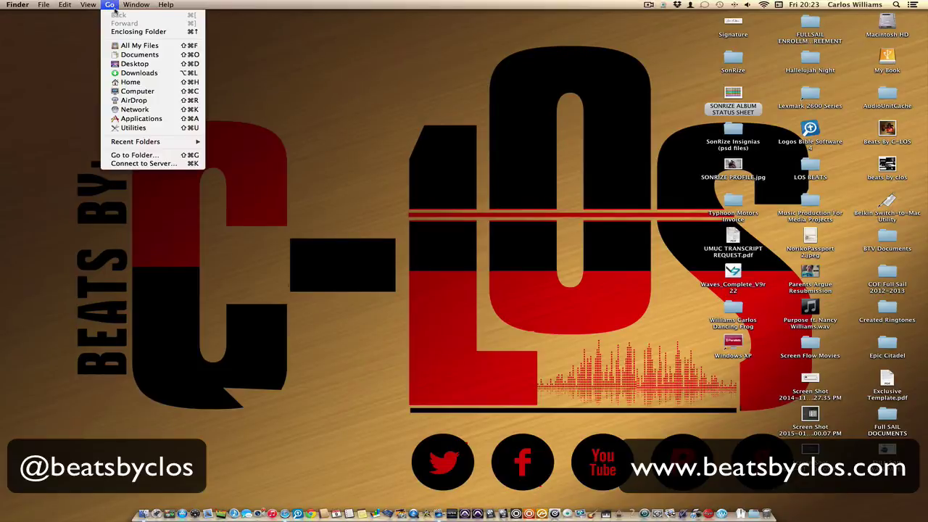
{"action": "key", "text": "alt"}
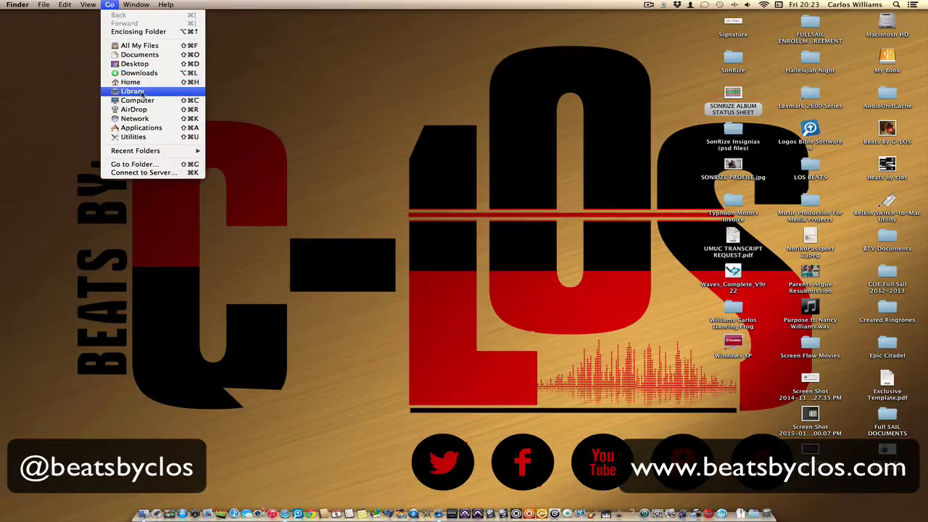
{"action": "left_click", "coordinate": [133, 91]}
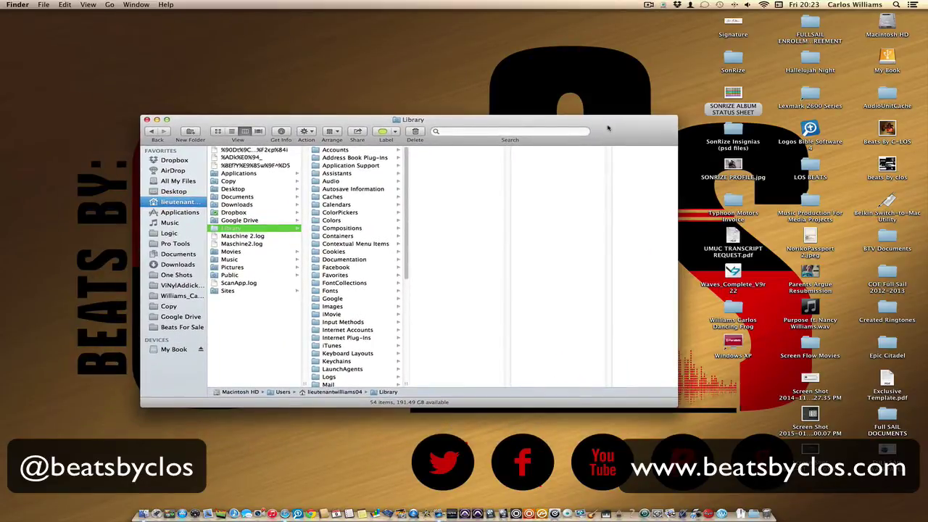
Step: Go into Library > Preferences and open the Waves Preferences folder with its three files
{"action": "left_click_drag", "start_coordinate": [607, 128], "coordinate": [566, 80]}
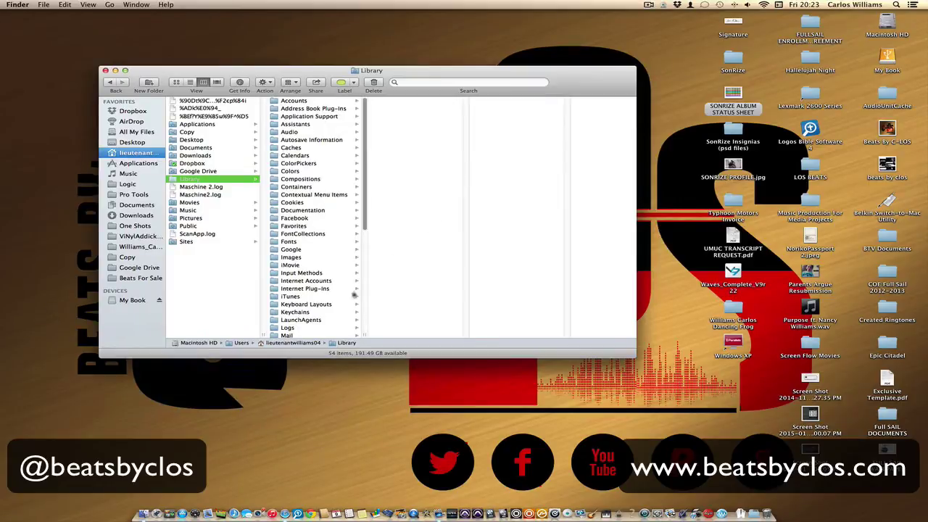
{"action": "scroll", "coordinate": [319, 297], "scroll_direction": "down", "scroll_amount": 10}
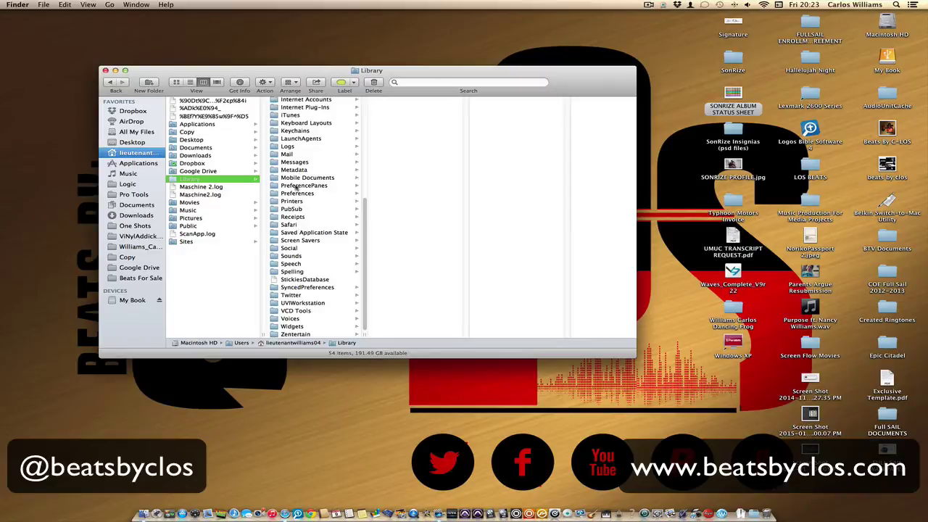
{"action": "left_click", "coordinate": [294, 194]}
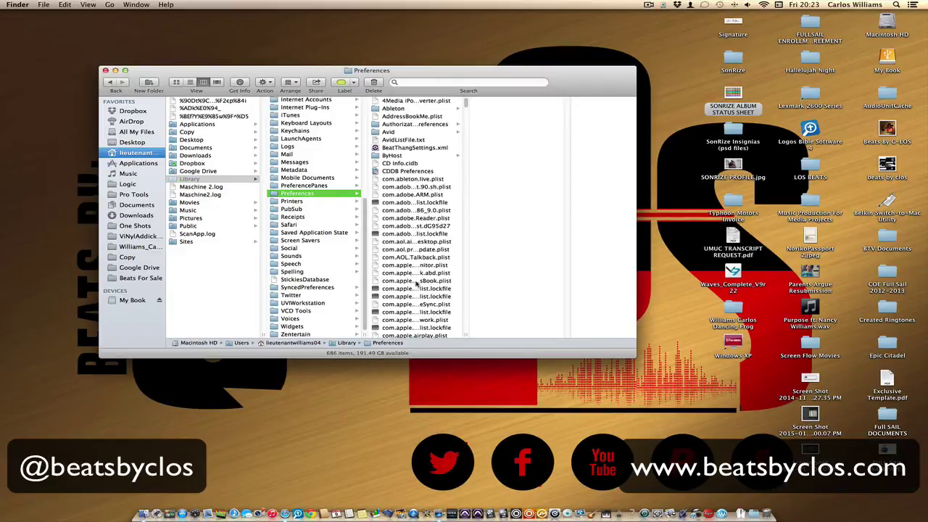
{"action": "scroll", "coordinate": [413, 276], "scroll_direction": "down", "scroll_amount": 10}
{"action": "scroll", "coordinate": [417, 283], "scroll_direction": "down", "scroll_amount": 5}
{"action": "left_click_drag", "start_coordinate": [466, 130], "coordinate": [459, 321]}
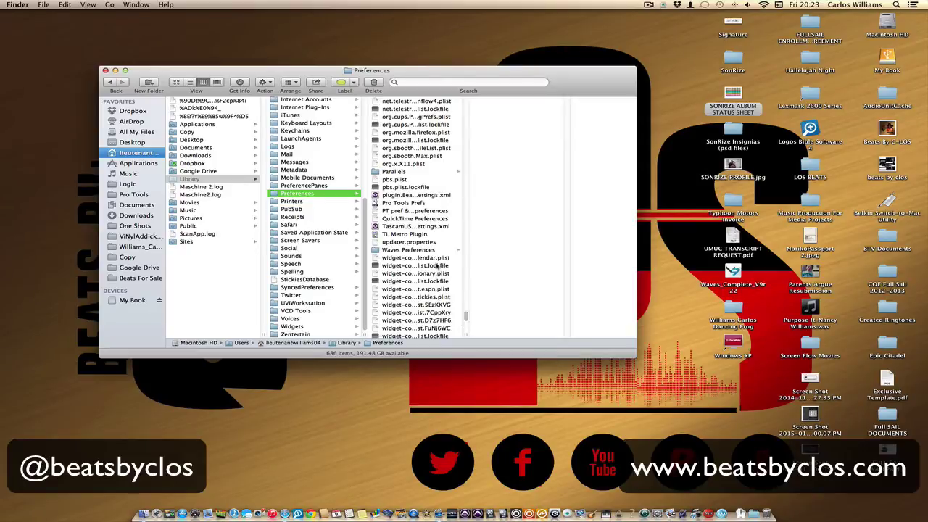
{"action": "left_click", "coordinate": [437, 252]}
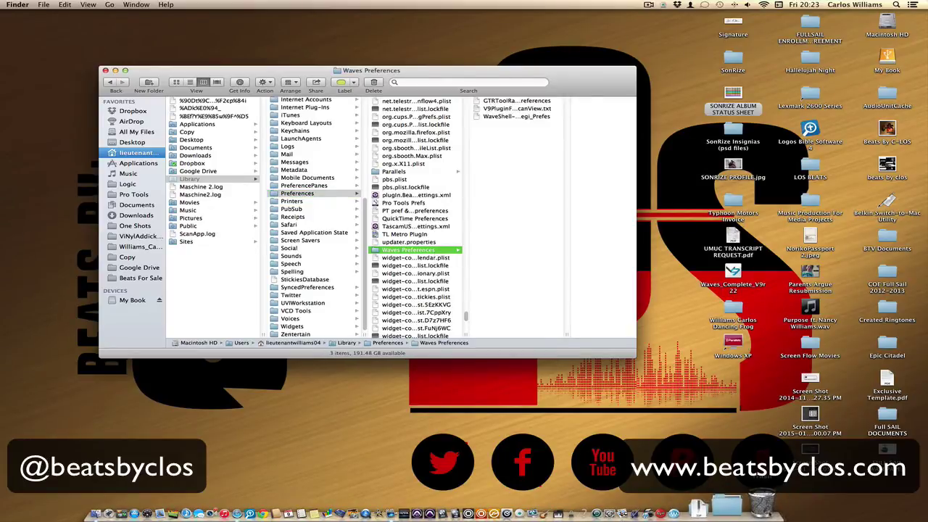
{"action": "left_click", "coordinate": [759, 500]}
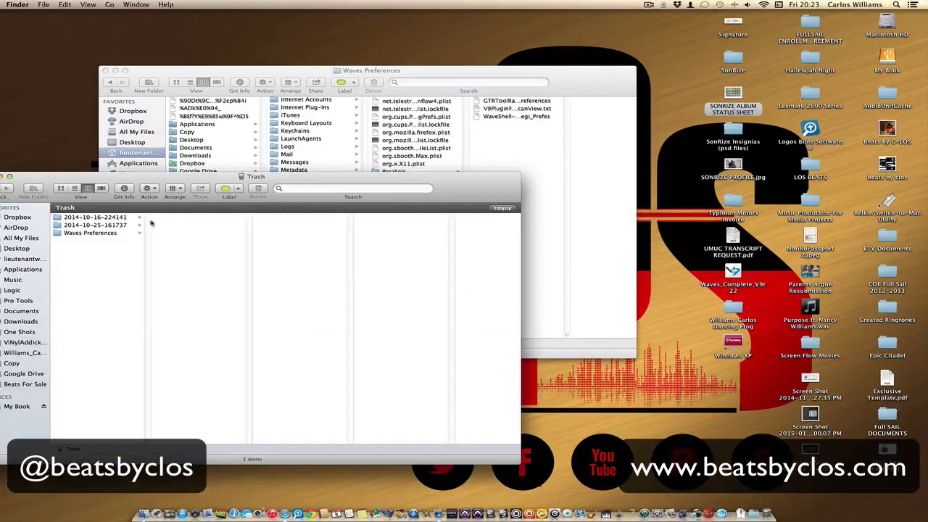
{"action": "left_click", "coordinate": [107, 232]}
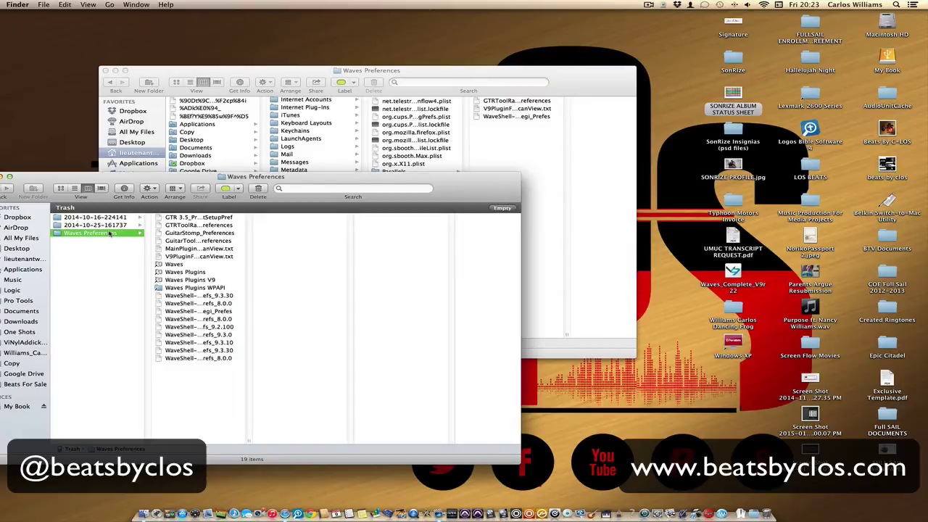
{"action": "left_click_drag", "start_coordinate": [205, 183], "coordinate": [331, 209]}
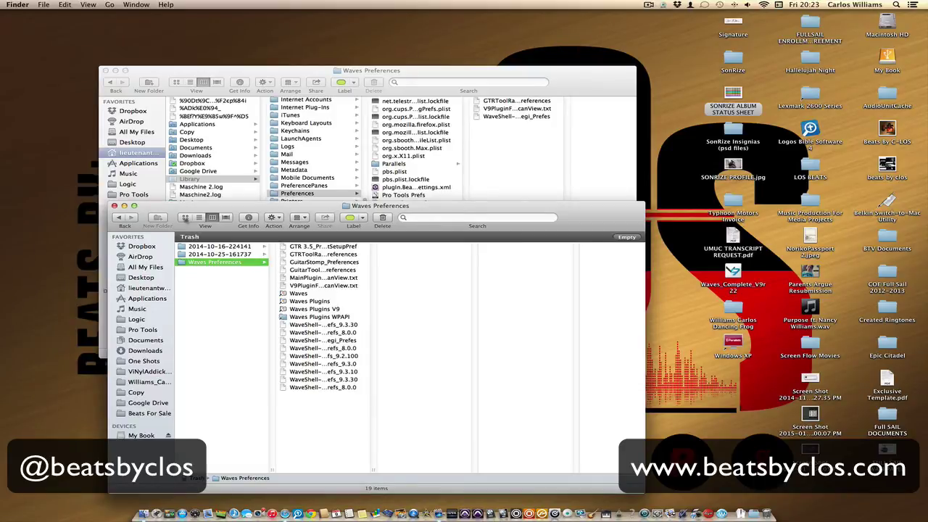
{"action": "left_click", "coordinate": [114, 206]}
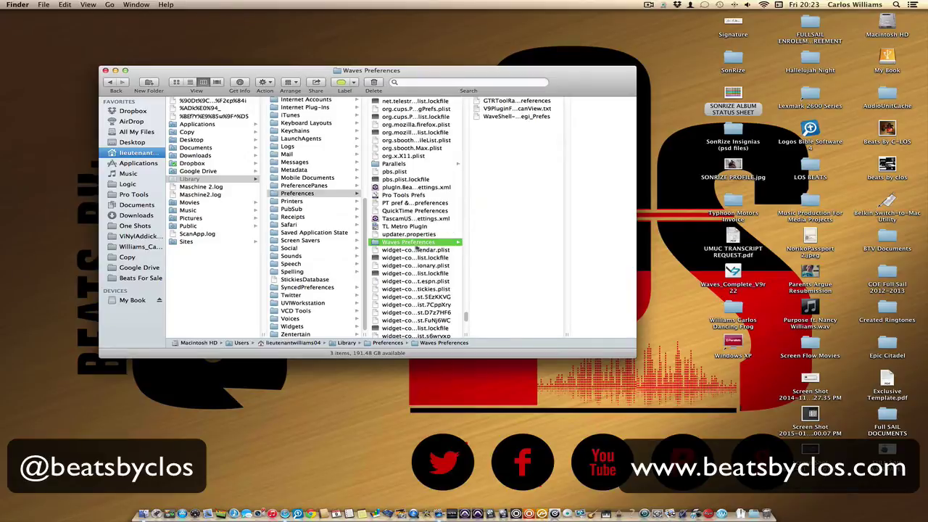
Step: Open Library > Caches and widen its column so full names show
{"action": "left_click", "coordinate": [309, 178]}
{"action": "scroll", "coordinate": [309, 181], "scroll_direction": "up", "scroll_amount": 2}
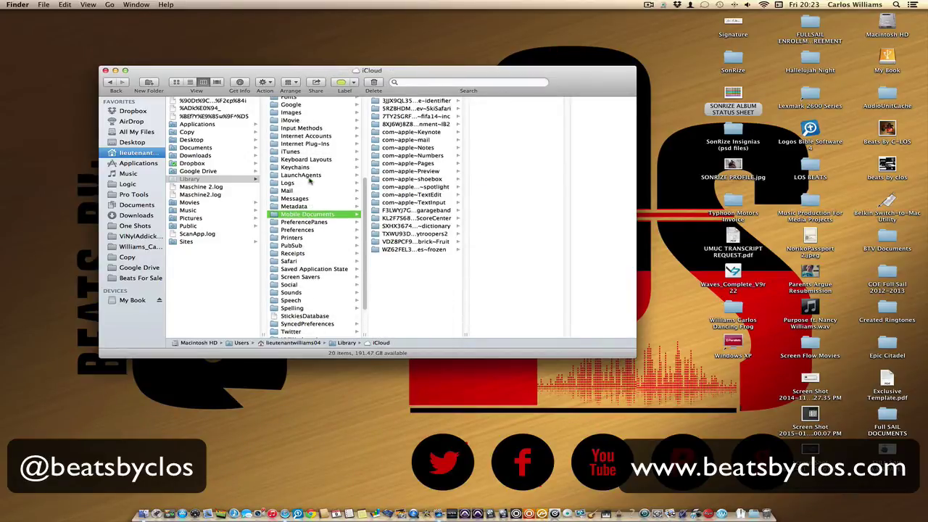
{"action": "scroll", "coordinate": [310, 182], "scroll_direction": "up", "scroll_amount": 1}
{"action": "scroll", "coordinate": [310, 184], "scroll_direction": "up", "scroll_amount": 2}
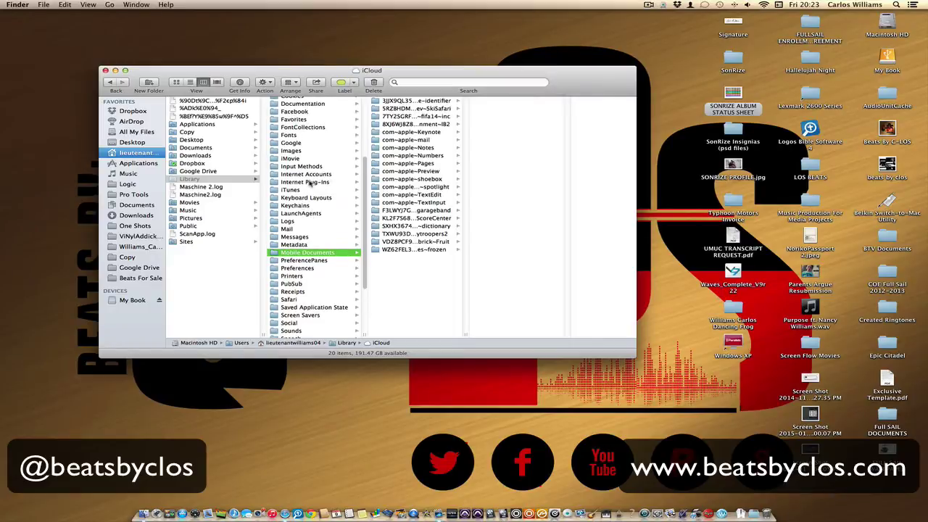
{"action": "scroll", "coordinate": [309, 184], "scroll_direction": "up", "scroll_amount": 3}
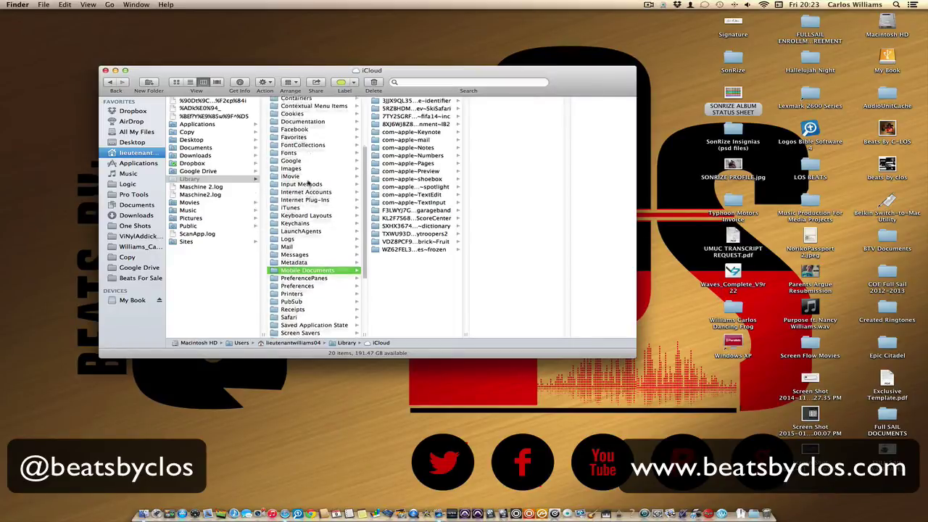
{"action": "scroll", "coordinate": [297, 129], "scroll_direction": "up", "scroll_amount": 2}
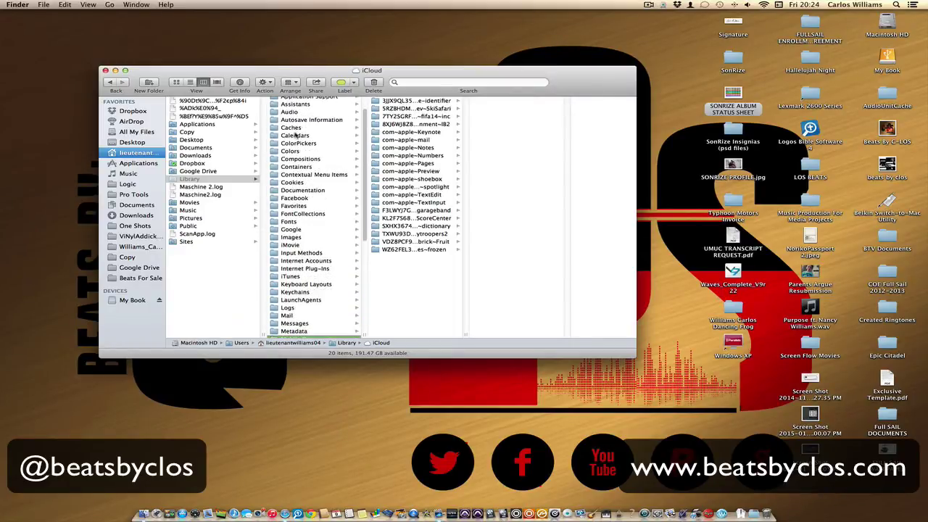
{"action": "left_click", "coordinate": [296, 129]}
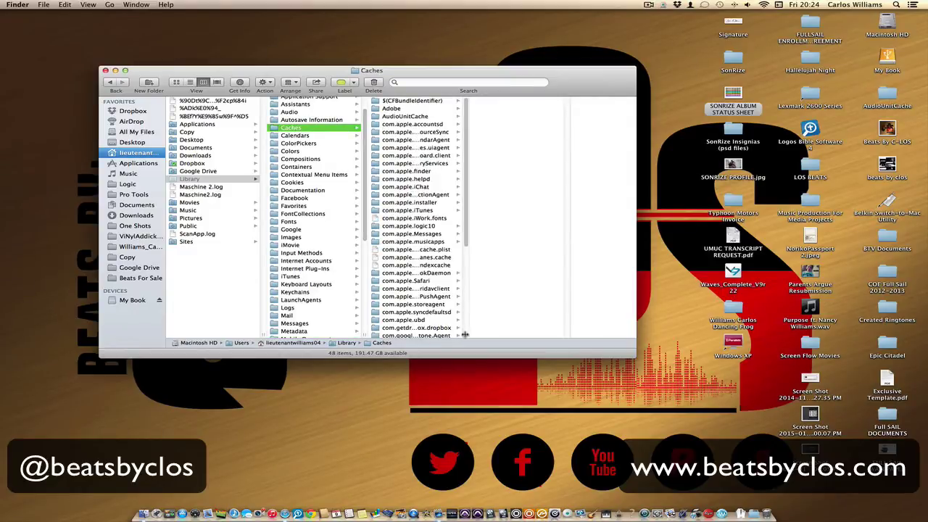
{"action": "left_click_drag", "start_coordinate": [467, 334], "coordinate": [482, 333]}
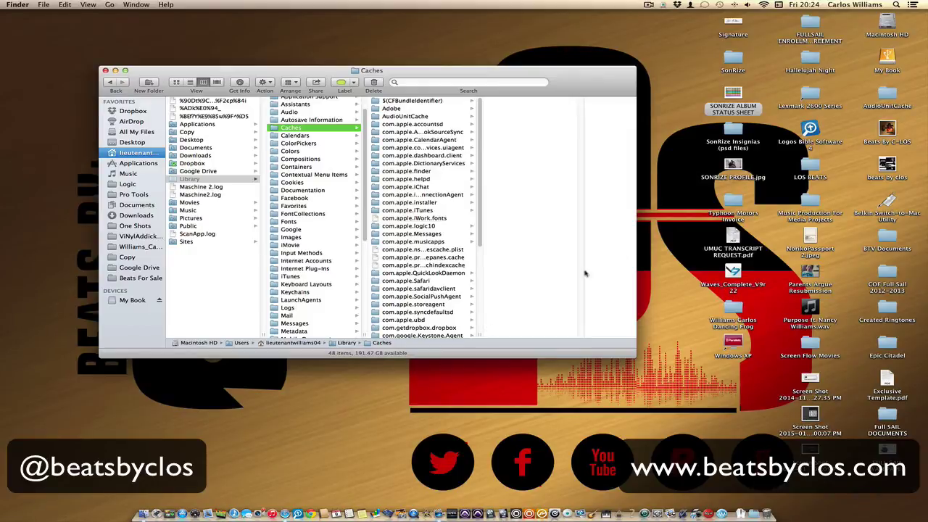
Step: Drag the AudioUnitCache folder from the desktop into the Trash
{"action": "left_click", "coordinate": [885, 94]}
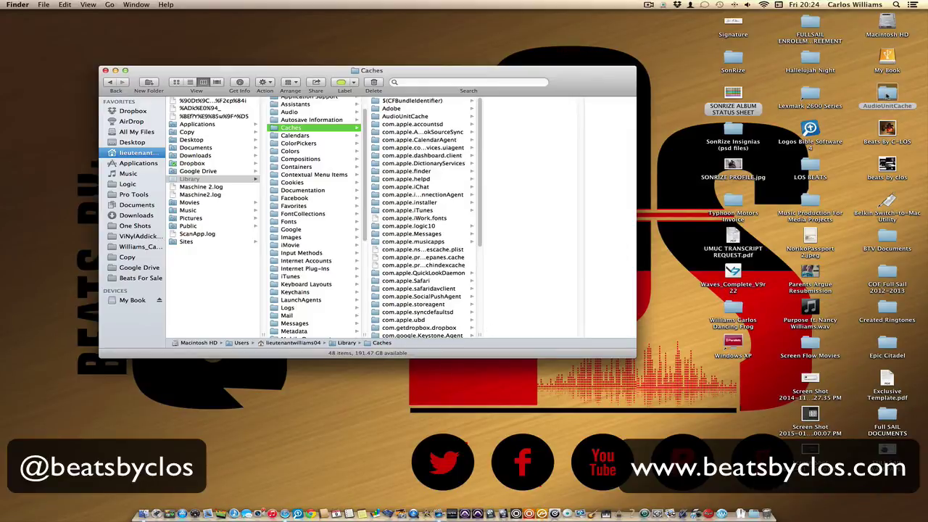
{"action": "left_click_drag", "start_coordinate": [886, 94], "coordinate": [529, 142]}
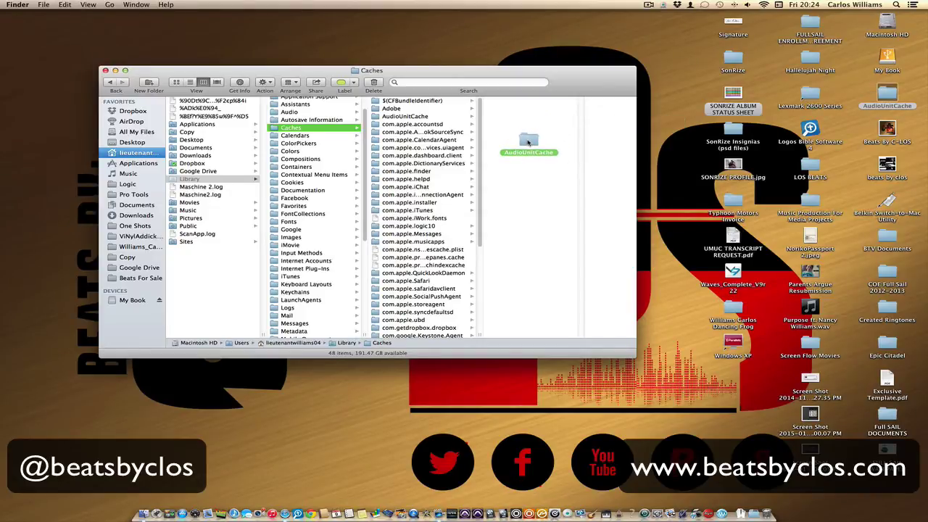
{"action": "left_click_drag", "start_coordinate": [528, 142], "coordinate": [887, 95]}
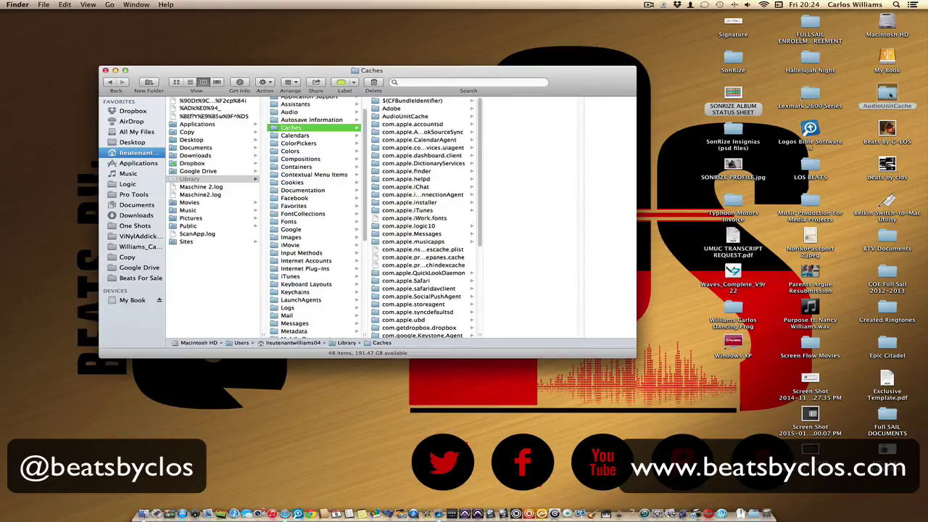
{"action": "left_click_drag", "start_coordinate": [890, 93], "coordinate": [763, 508]}
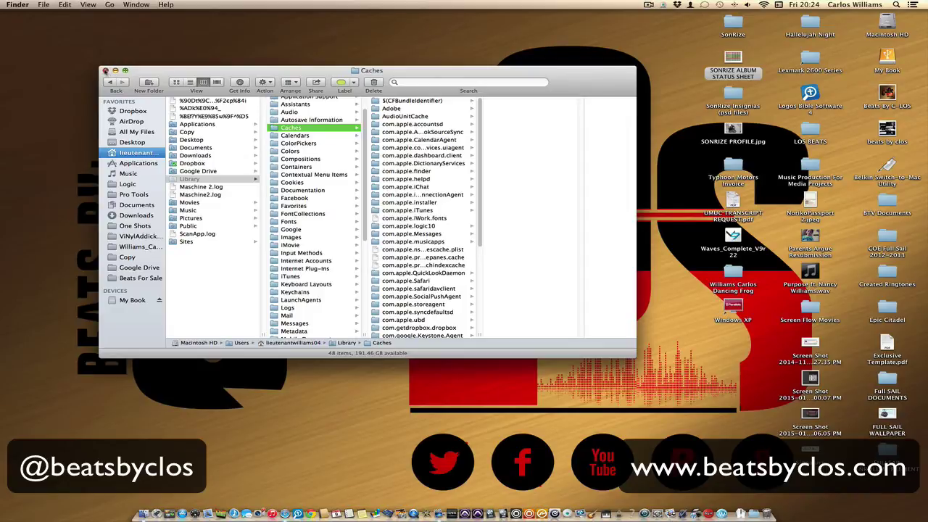
Step: Close Finder, relaunch Logic Pro X, and create an empty project with audio track Audio 1
{"action": "left_click", "coordinate": [105, 70]}
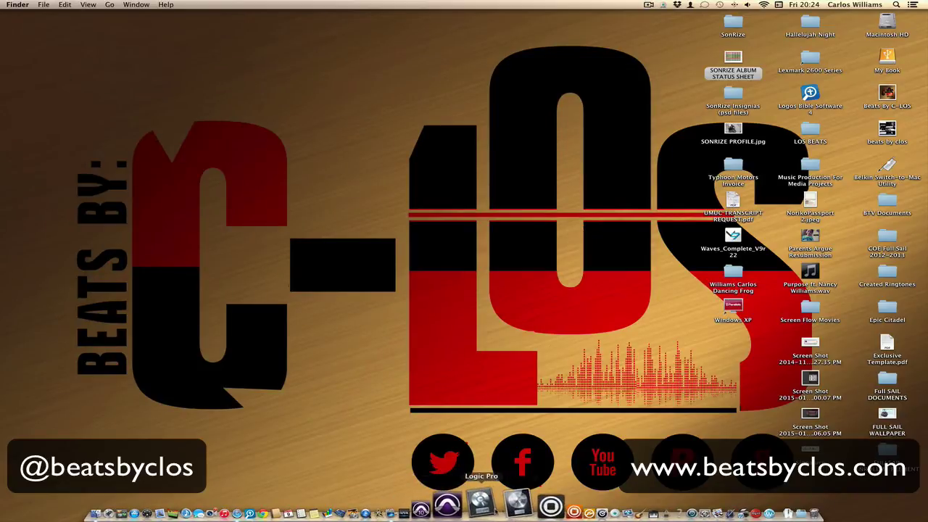
{"action": "left_click", "coordinate": [505, 505]}
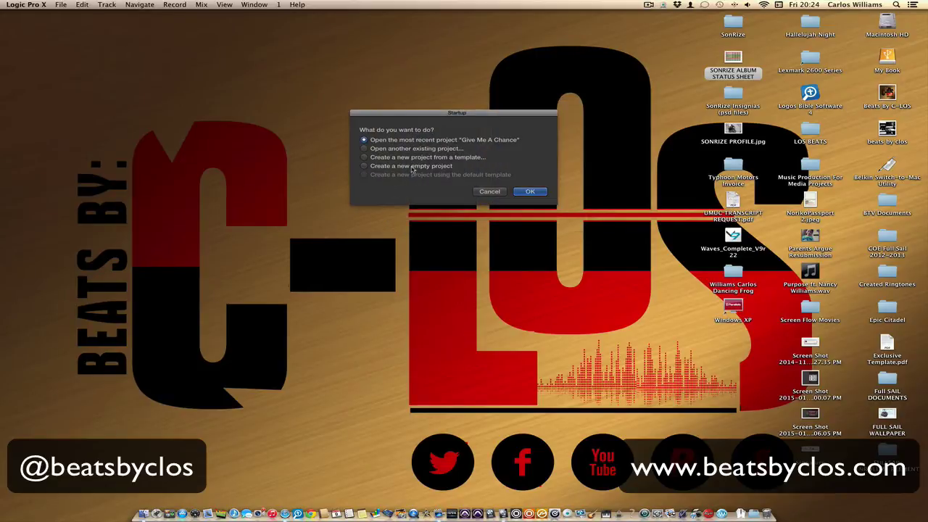
{"action": "left_click", "coordinate": [413, 168]}
{"action": "left_click", "coordinate": [530, 192]}
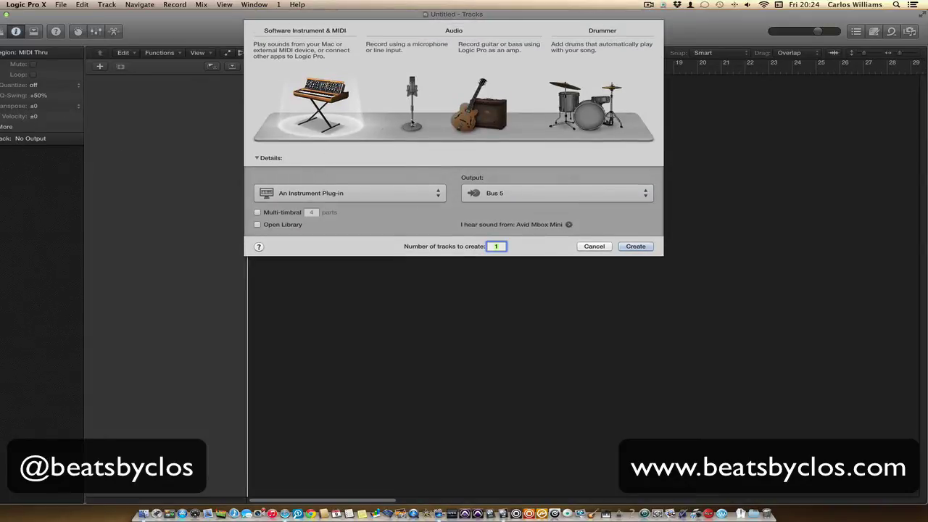
{"action": "left_click", "coordinate": [412, 101]}
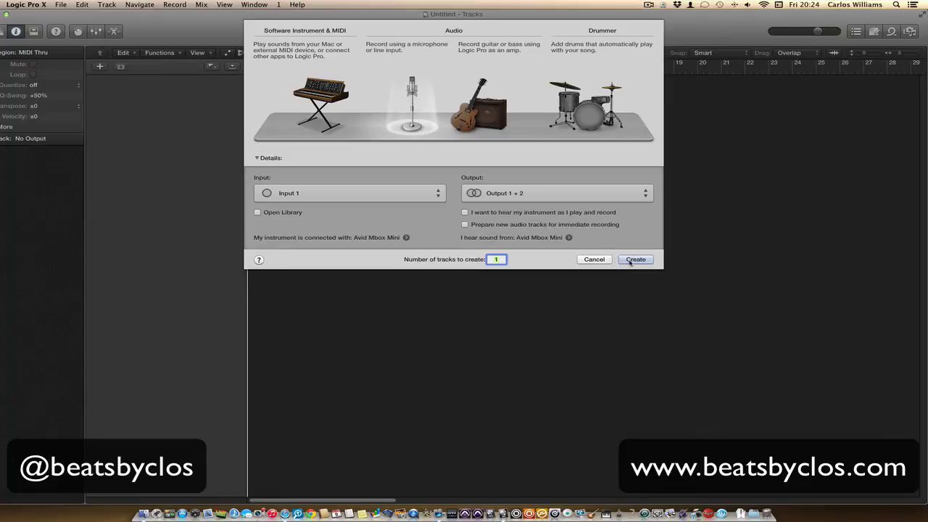
{"action": "left_click", "coordinate": [635, 260]}
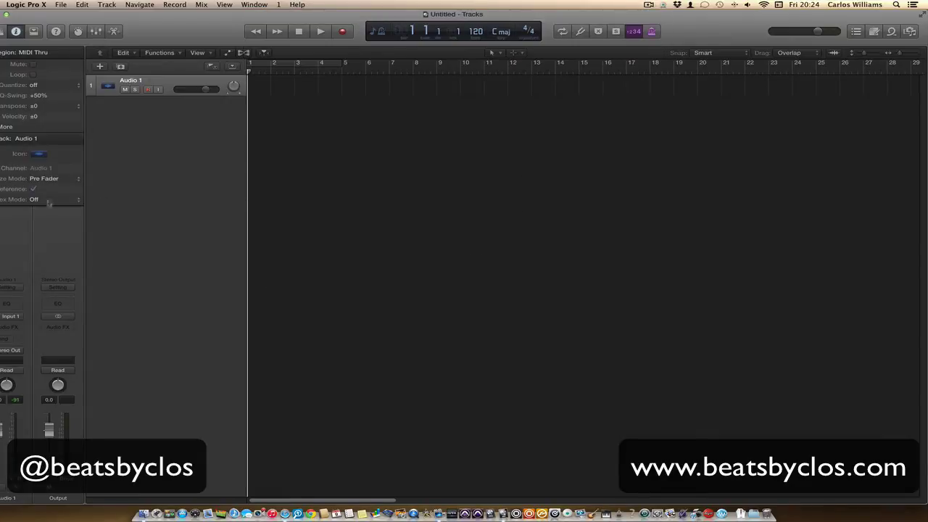
Step: Insert Audio Units > Waves > Kramer Tape (m) > Mono into Audio 1's first effect slot
{"action": "left_click", "coordinate": [16, 326]}
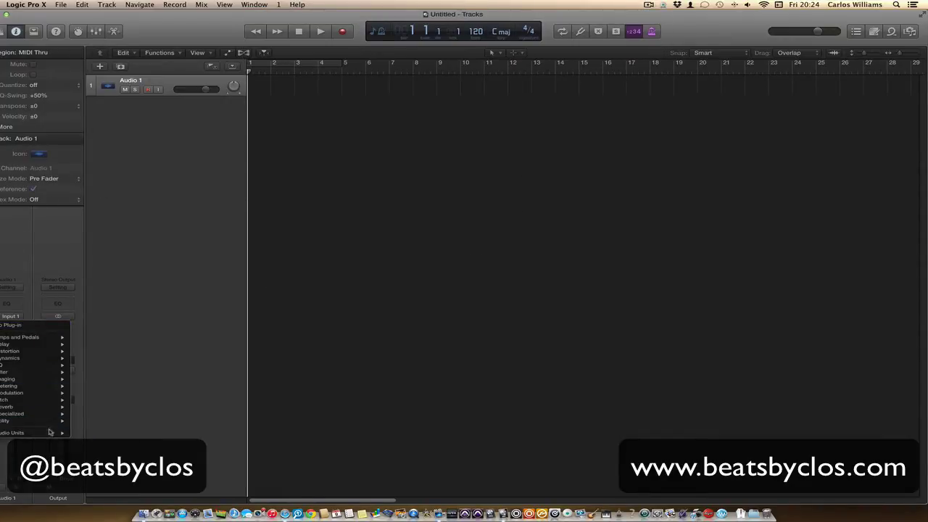
{"action": "mouse_move", "coordinate": [64, 434]}
{"action": "mouse_move", "coordinate": [141, 499]}
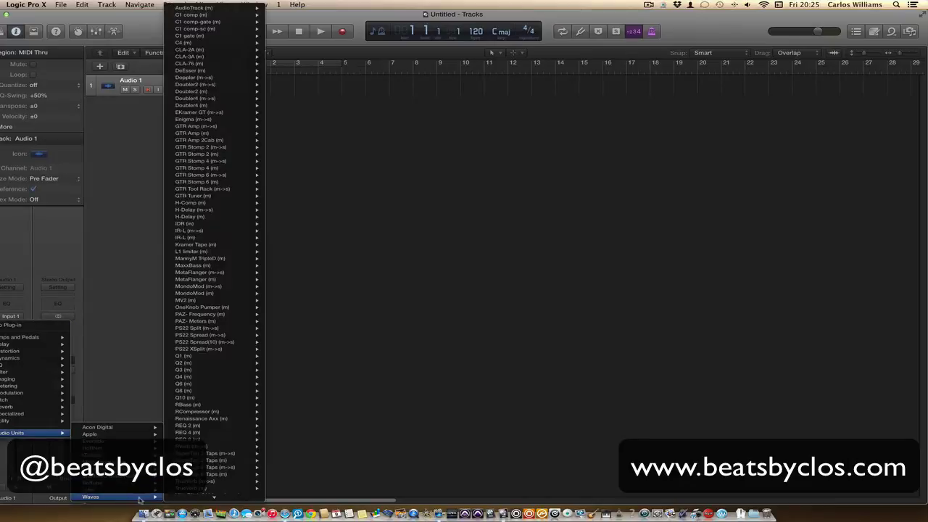
{"action": "mouse_move", "coordinate": [211, 282]}
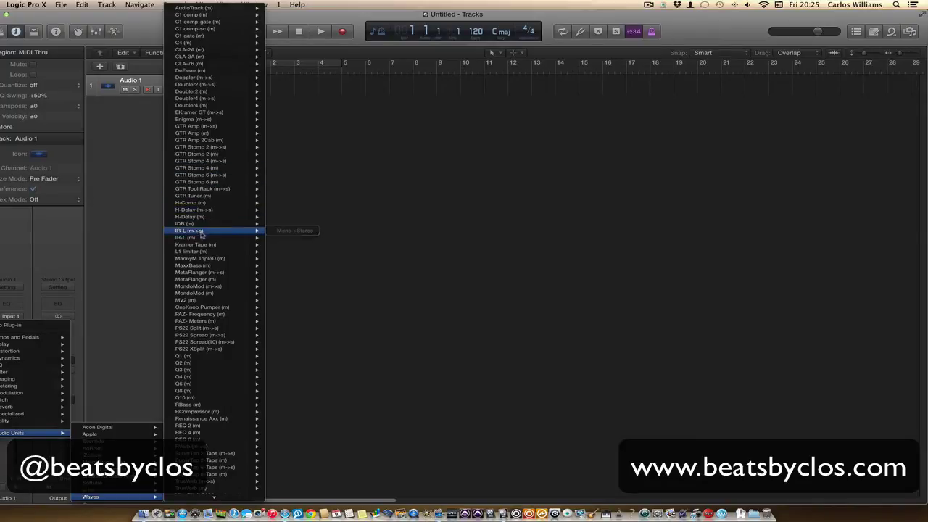
{"action": "mouse_move", "coordinate": [202, 246]}
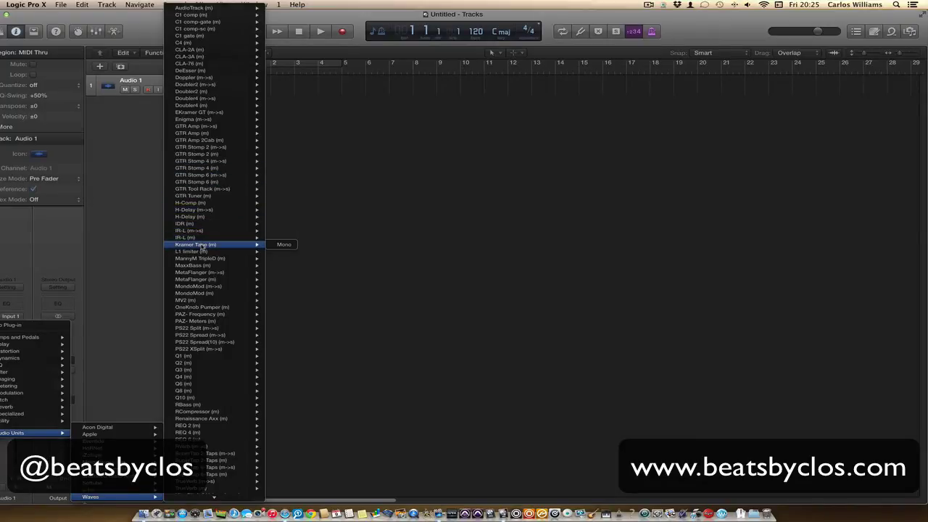
{"action": "left_click", "coordinate": [202, 246]}
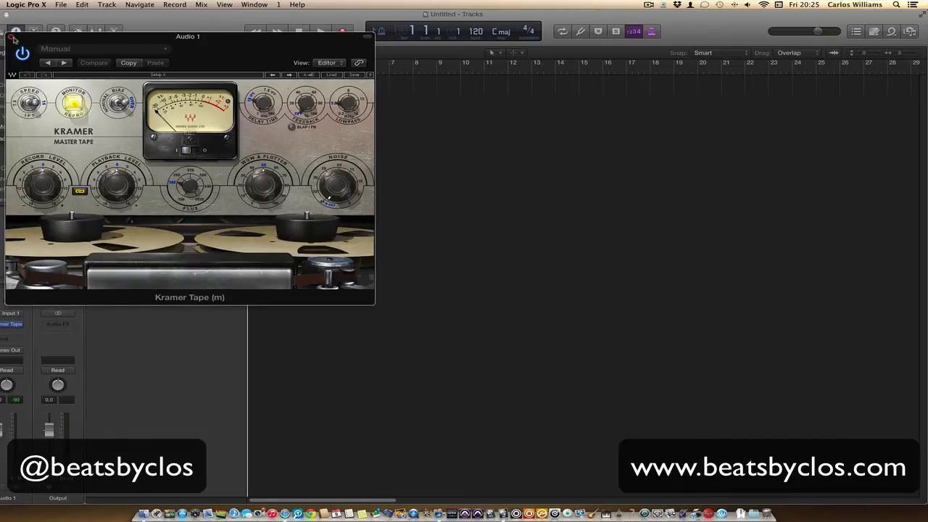
{"action": "left_click", "coordinate": [21, 330]}
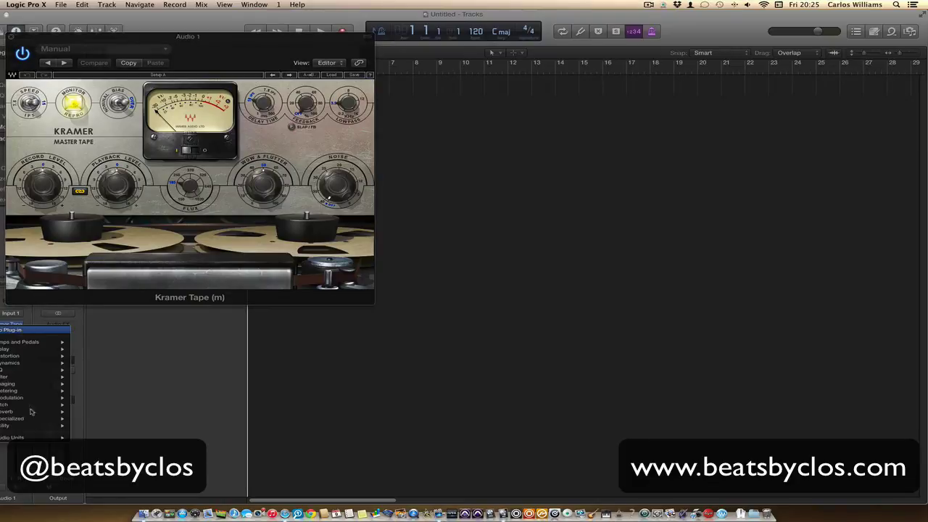
Step: Insert the mono Waves L1 limiter (m) after Kramer Tape and place its window beside it
{"action": "mouse_move", "coordinate": [57, 440]}
{"action": "mouse_move", "coordinate": [109, 496]}
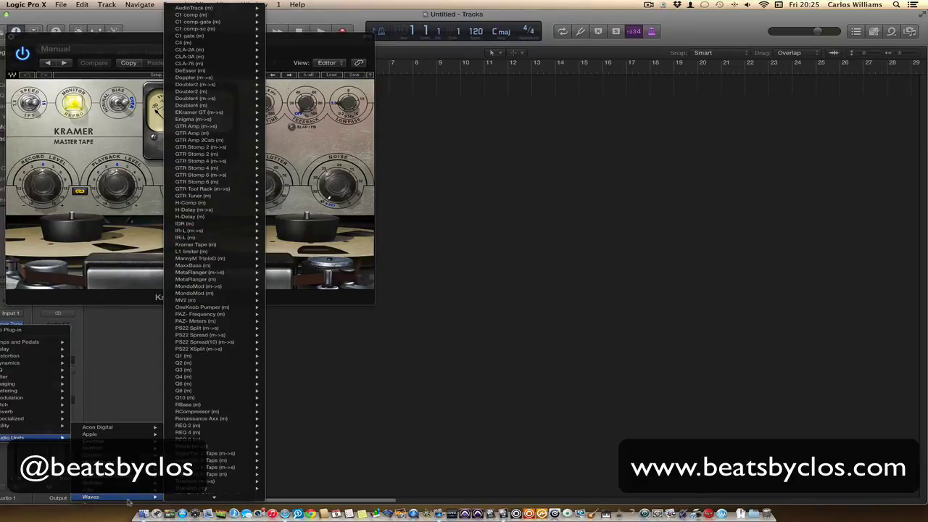
{"action": "mouse_move", "coordinate": [201, 259]}
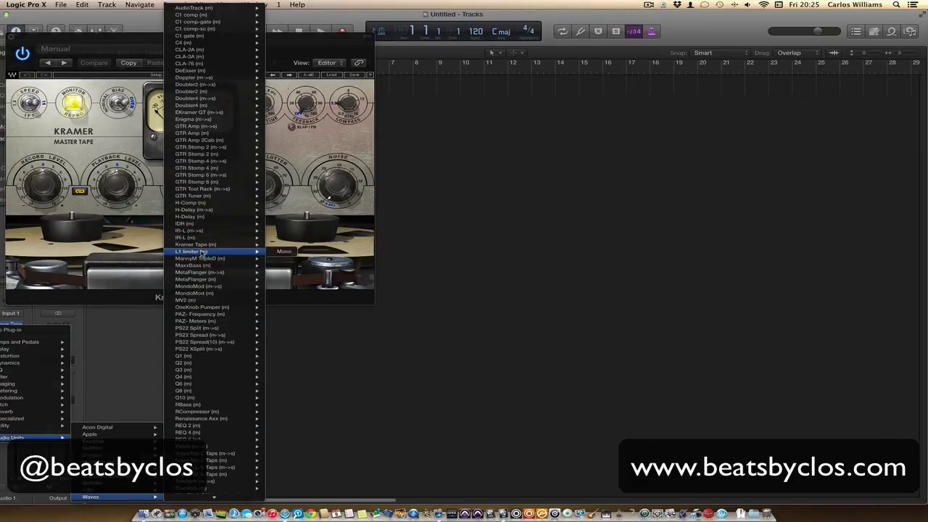
{"action": "left_click", "coordinate": [282, 251]}
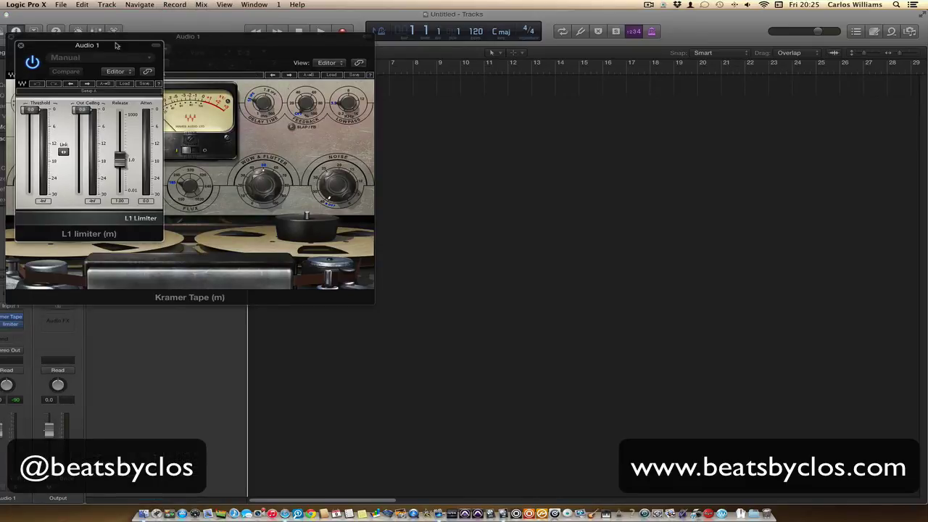
{"action": "left_click_drag", "start_coordinate": [118, 47], "coordinate": [491, 113]}
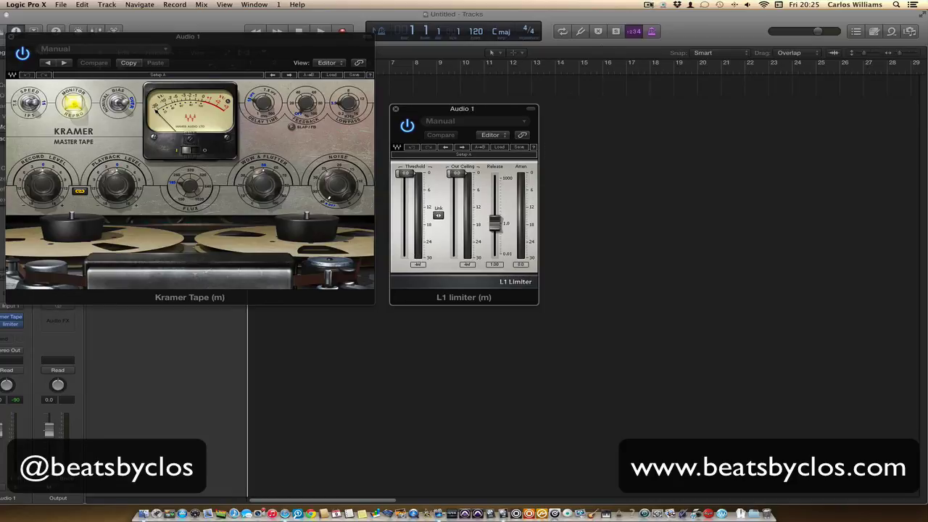
{"action": "left_click", "coordinate": [648, 4]}
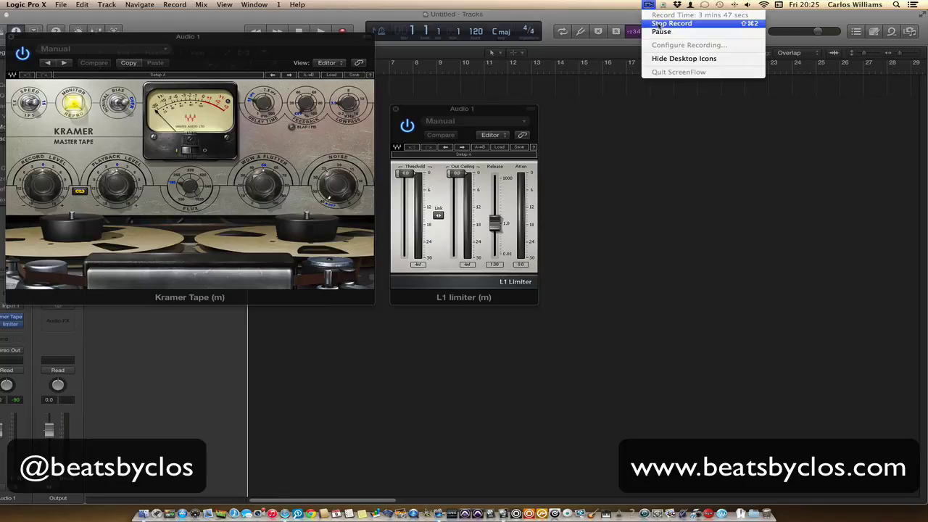